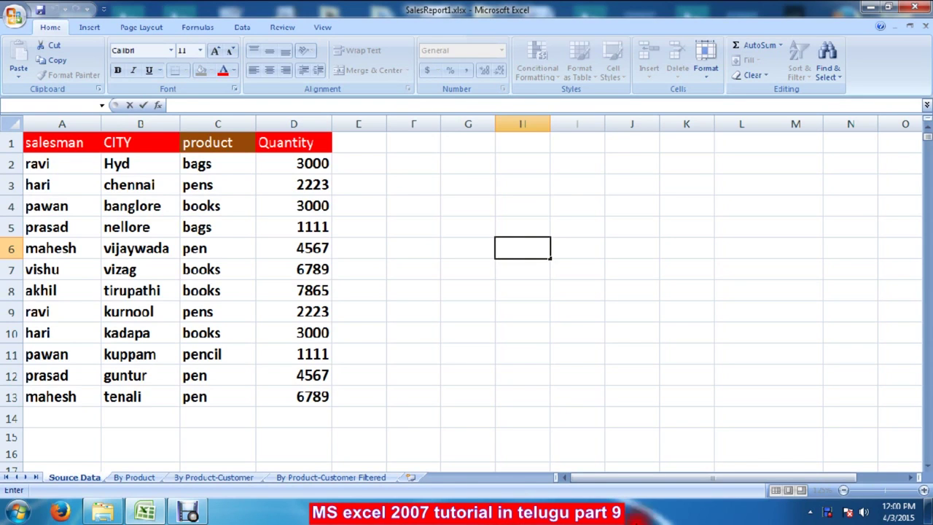
Step: Show the Insert ribbon commands and select the salesman header in cell A1
click(90, 28)
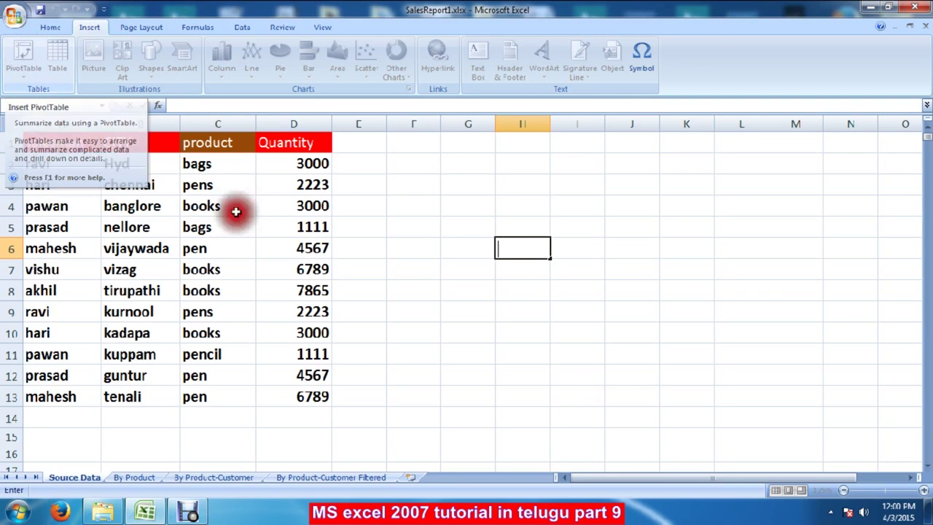
click(427, 249)
click(51, 142)
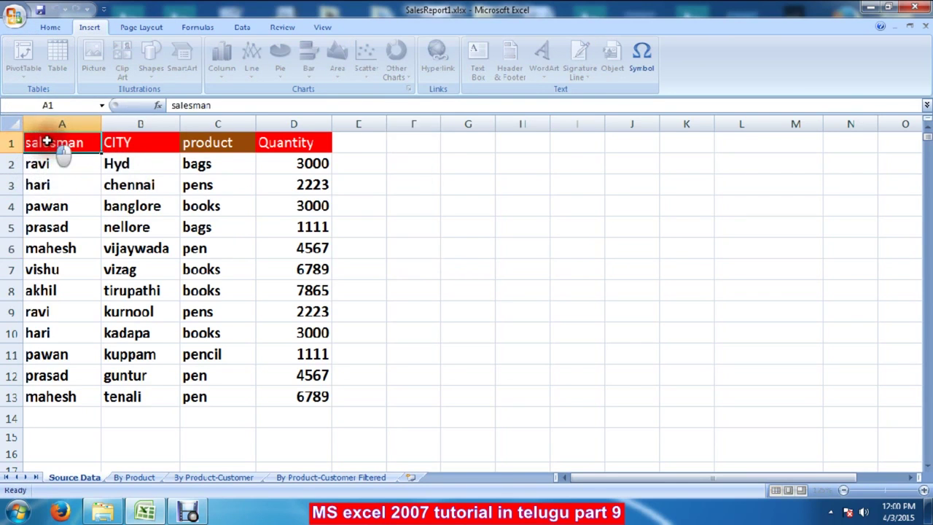
Step: Extend the selection from A1 to cover the sales table A1:D13, headers included
key(shift+Down)
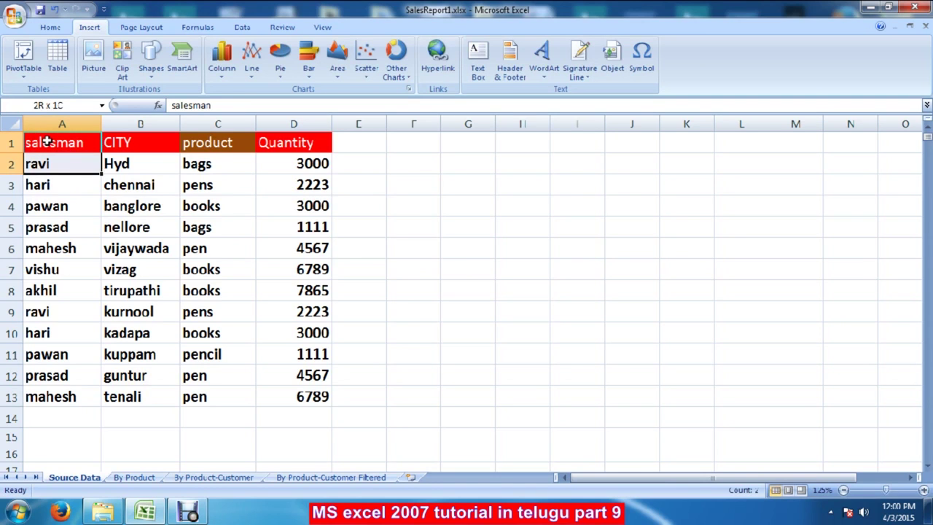
key(shift+Down)
key(shift+Down)
key(shift+Down)
key(shift+Down)
key(shift+Down)
key(shift+Down)
key(shift+Down)
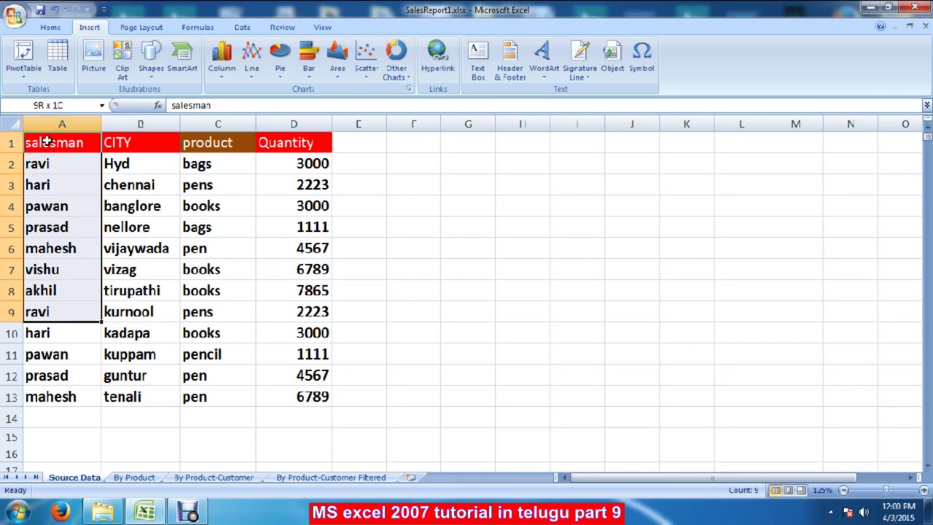
key(shift+Down)
key(shift+Down)
key(shift+Down)
key(shift+Down)
key(shift+Right)
key(shift+Right)
key(shift+Right)
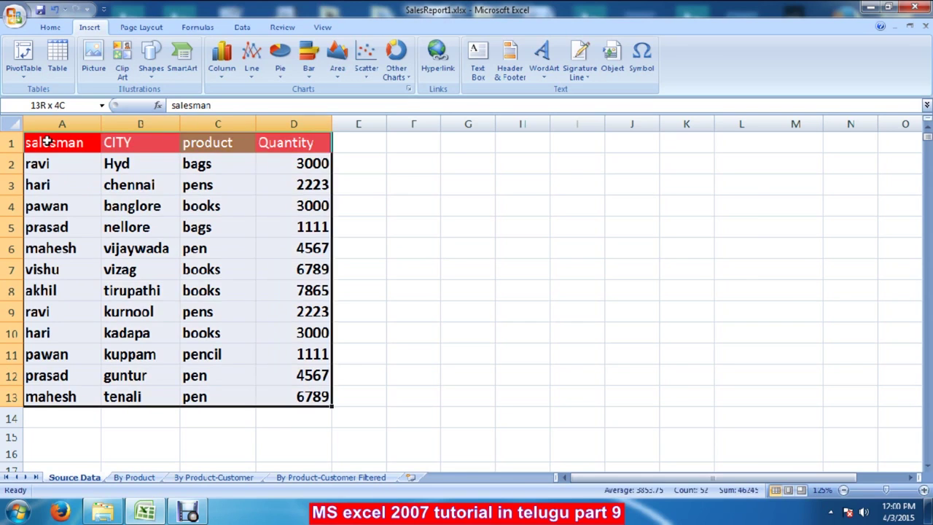
key(shift+Right)
key(shift+Left)
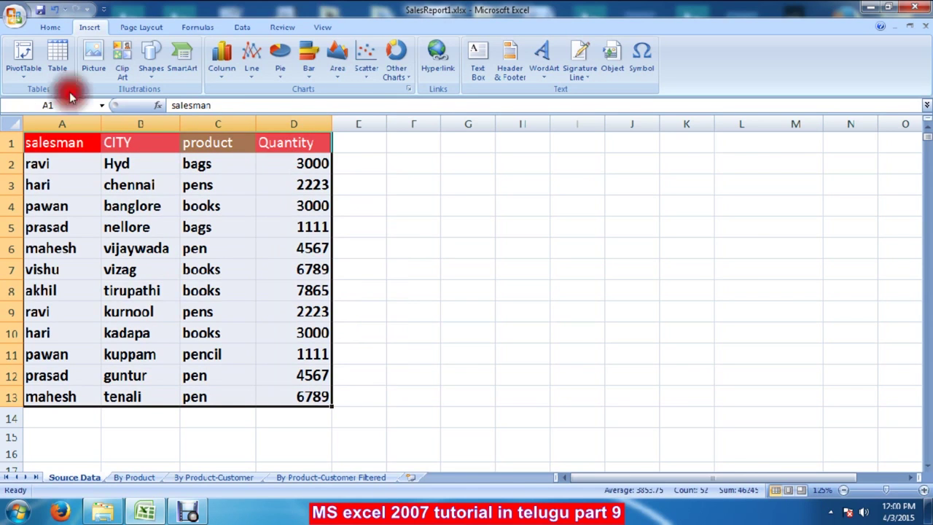
click(22, 62)
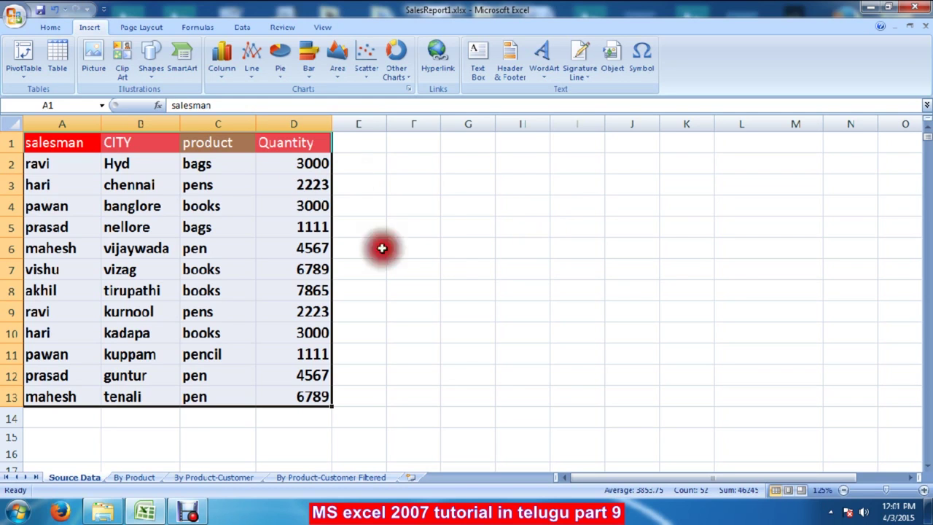
Step: Create an empty PivotTable1 from Source Data!$A$1:$D$13 on a new Sheet1
click(24, 53)
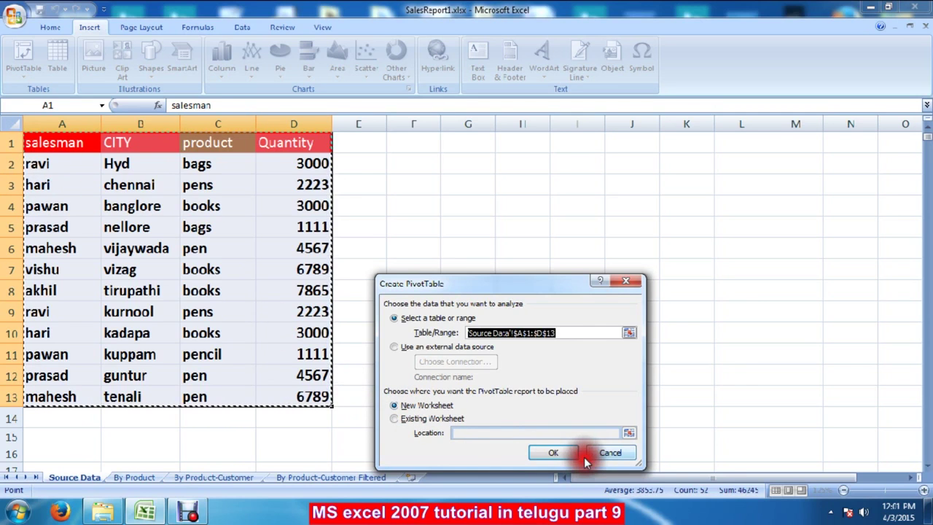
click(554, 453)
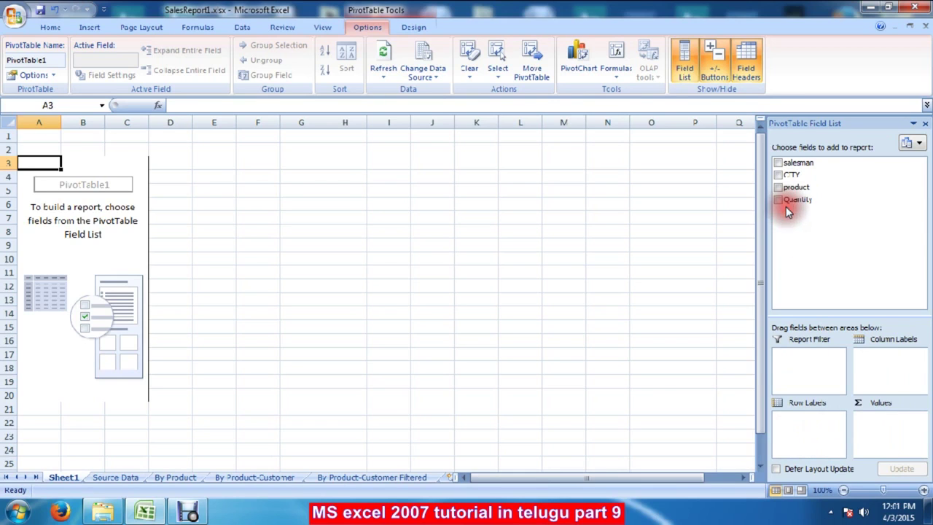
mouse_move(791, 166)
mouse_down()
mouse_move(800, 426)
mouse_move(828, 386)
mouse_move(796, 167)
mouse_up()
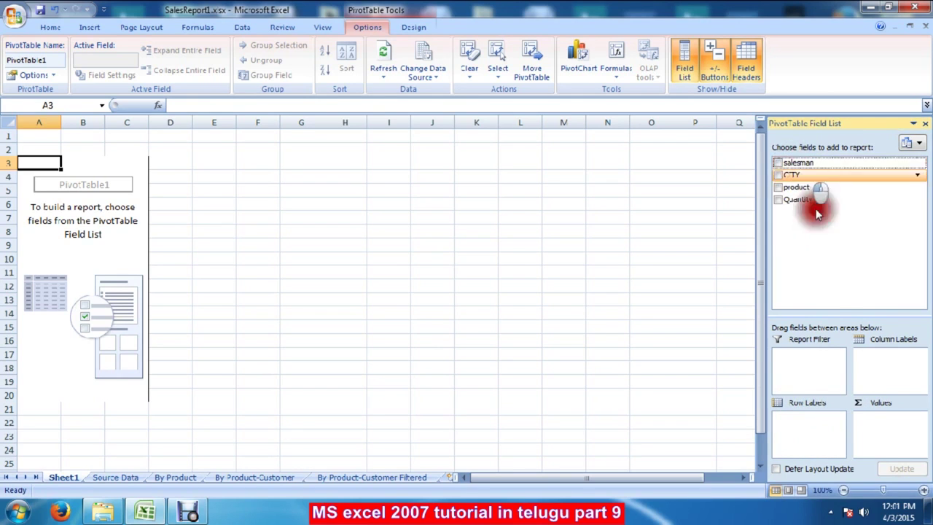
Step: Add salesman as Row Labels and Sum of Quantity as Values, totalling 46245
drag(796, 166, 771, 153)
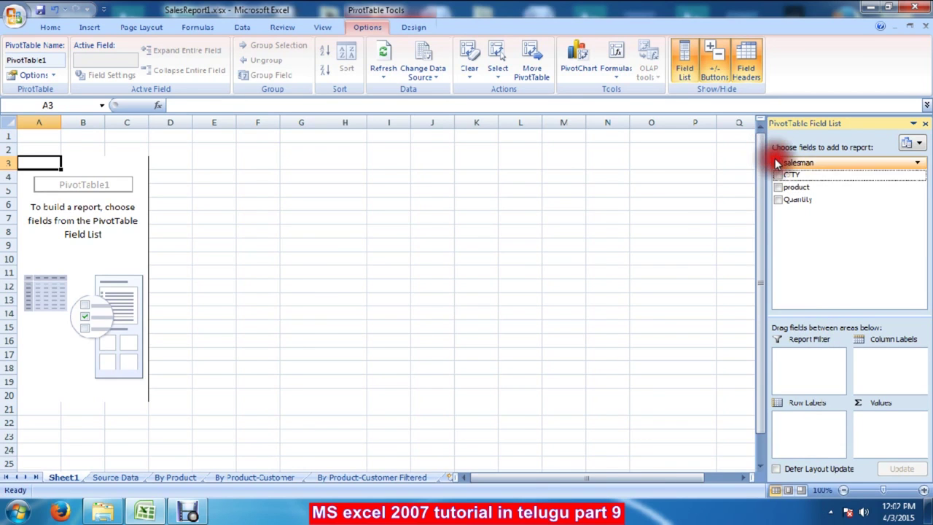
click(778, 162)
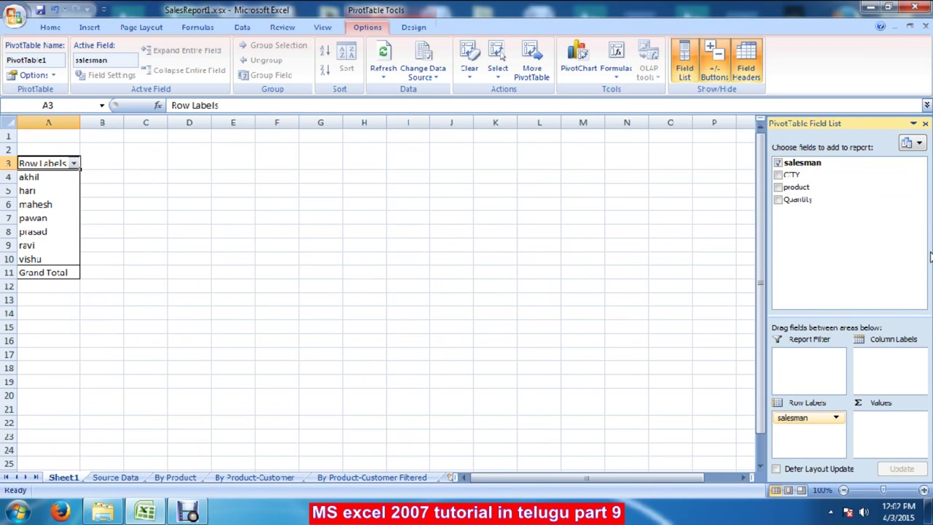
click(893, 426)
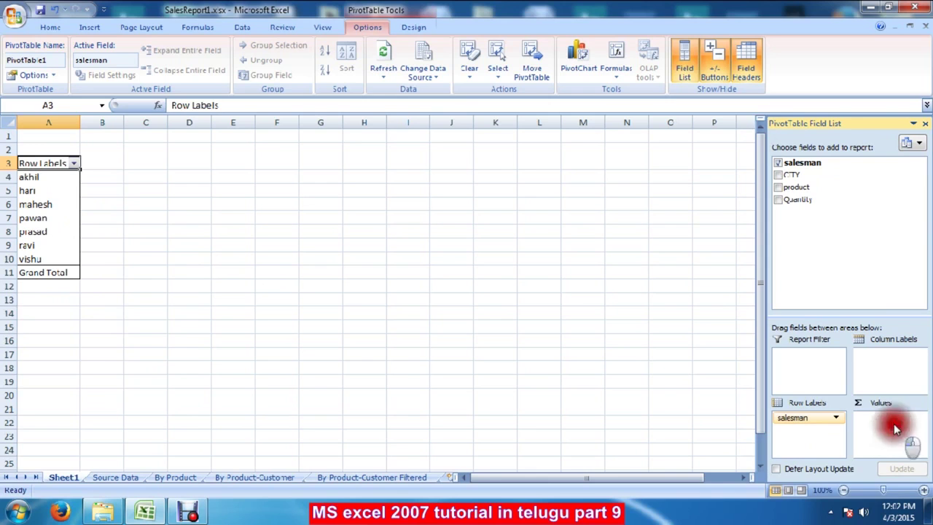
click(779, 200)
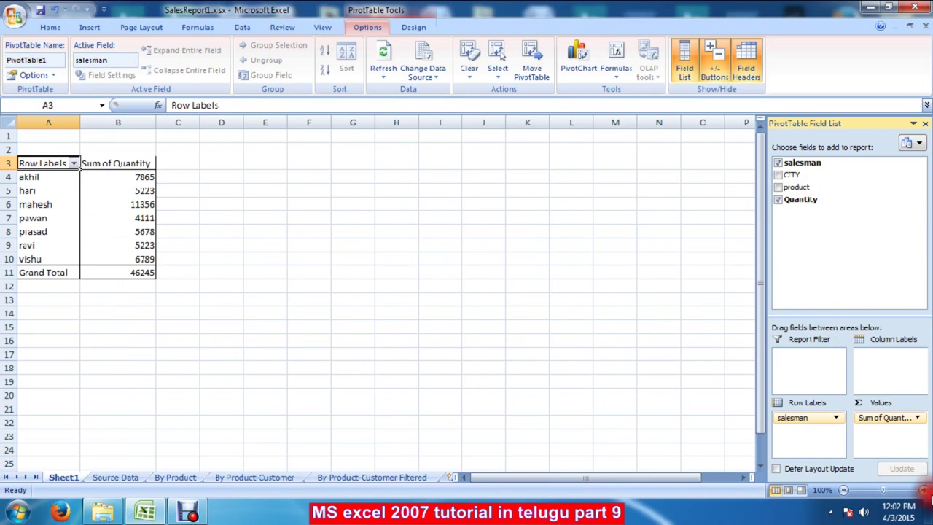
click(889, 363)
click(841, 271)
click(792, 188)
click(897, 352)
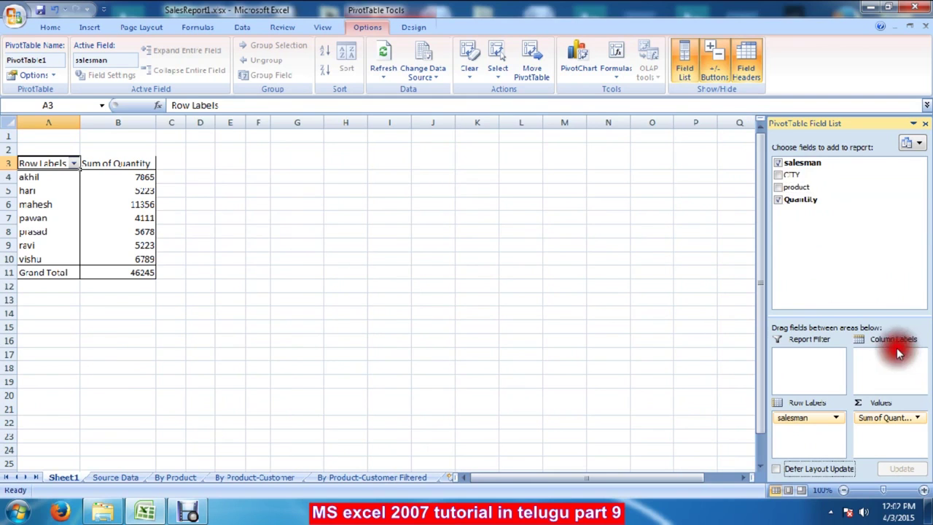
Step: Put product in Column Labels, splitting totals into bags, books, pen, pencil and pens
mouse_move(793, 187)
mouse_down()
mouse_move(810, 261)
mouse_move(886, 354)
mouse_up()
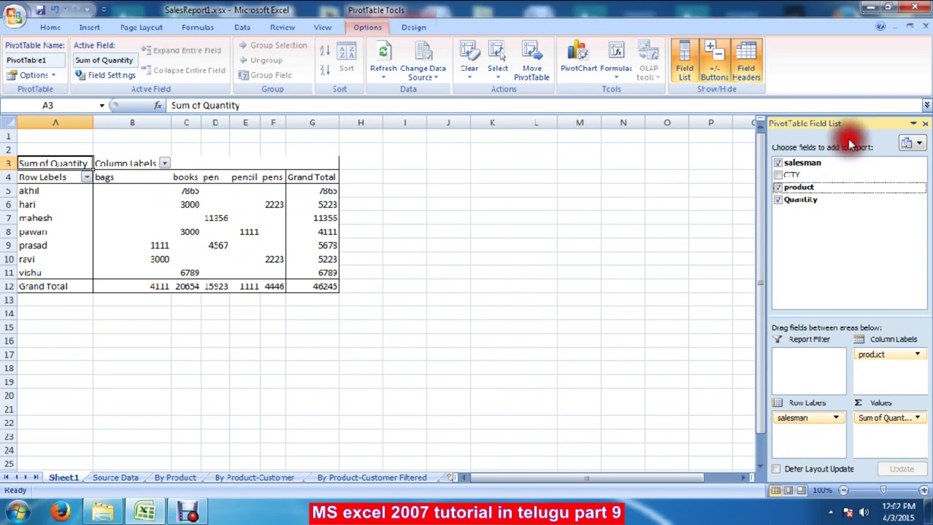
drag(791, 163, 834, 372)
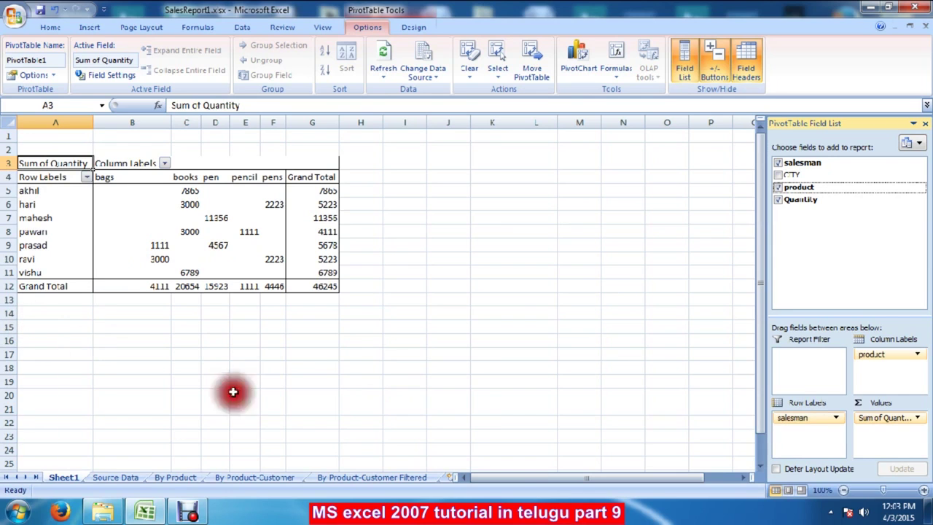
click(885, 419)
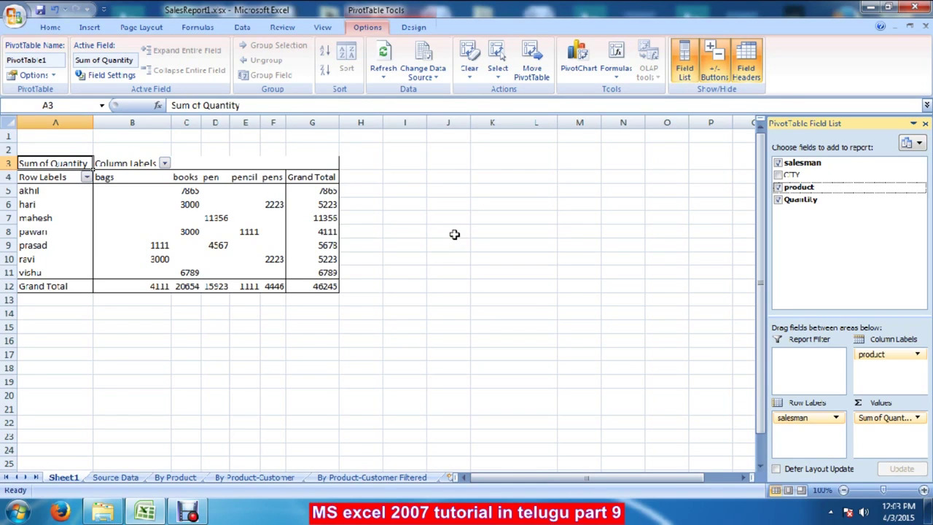
Step: Add CITY as a report filter set to nellore, leaving only prasad's 1111 bags
drag(841, 177, 802, 357)
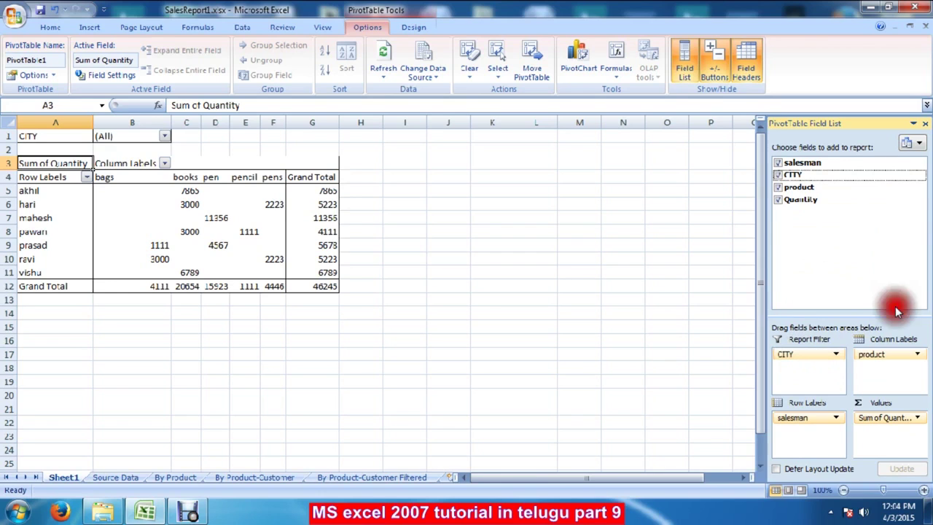
click(163, 137)
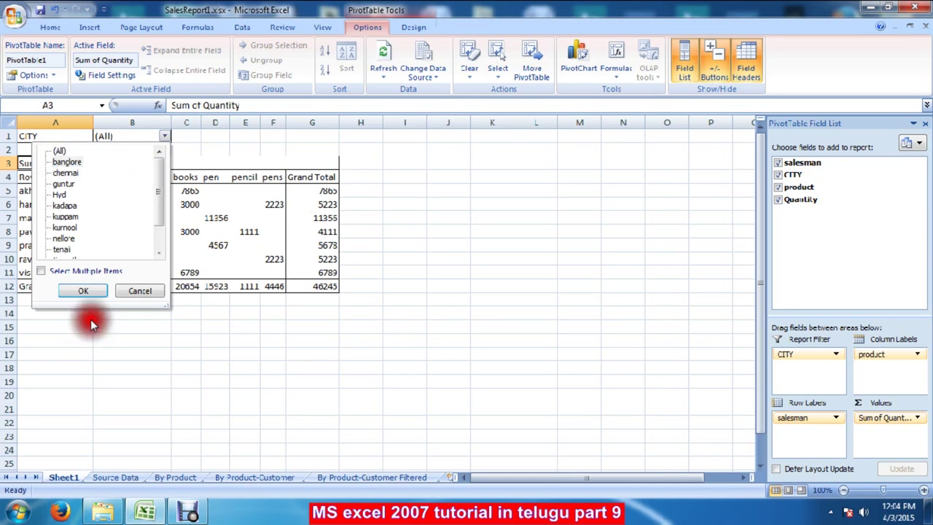
click(58, 155)
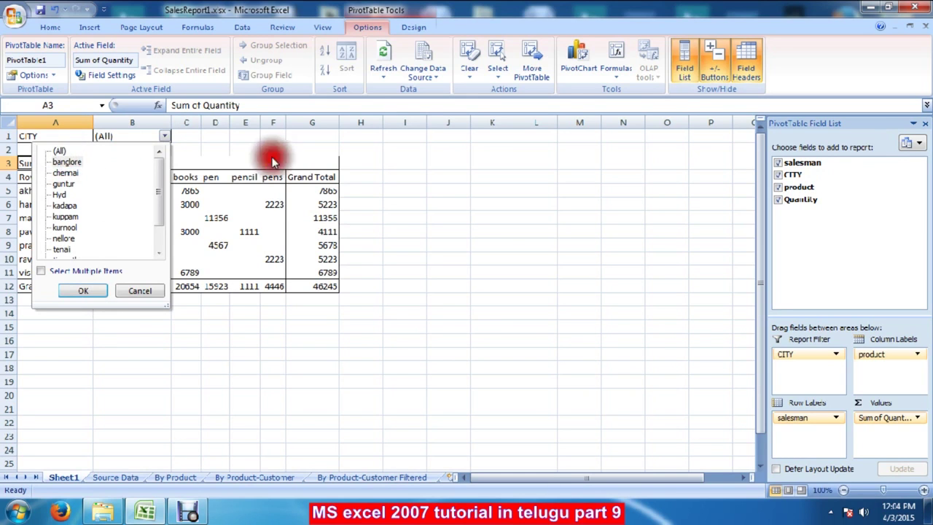
click(262, 145)
click(166, 137)
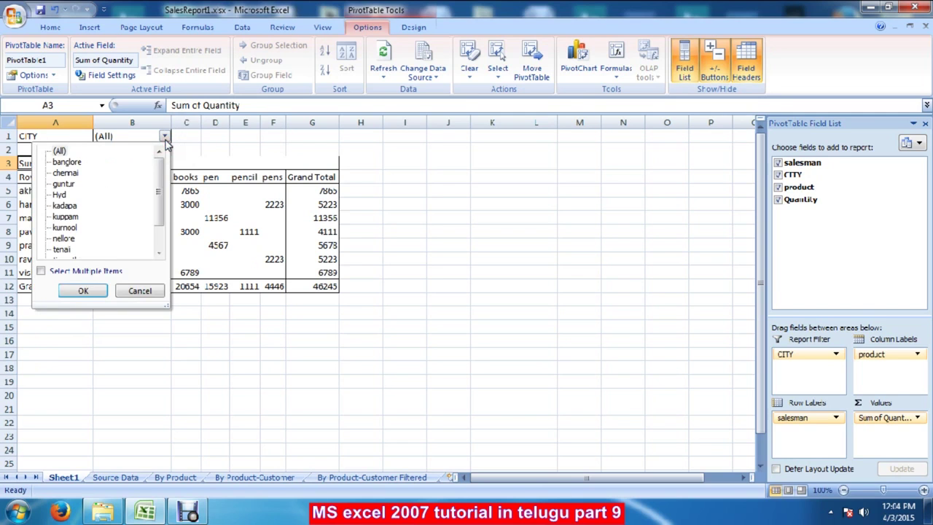
click(62, 239)
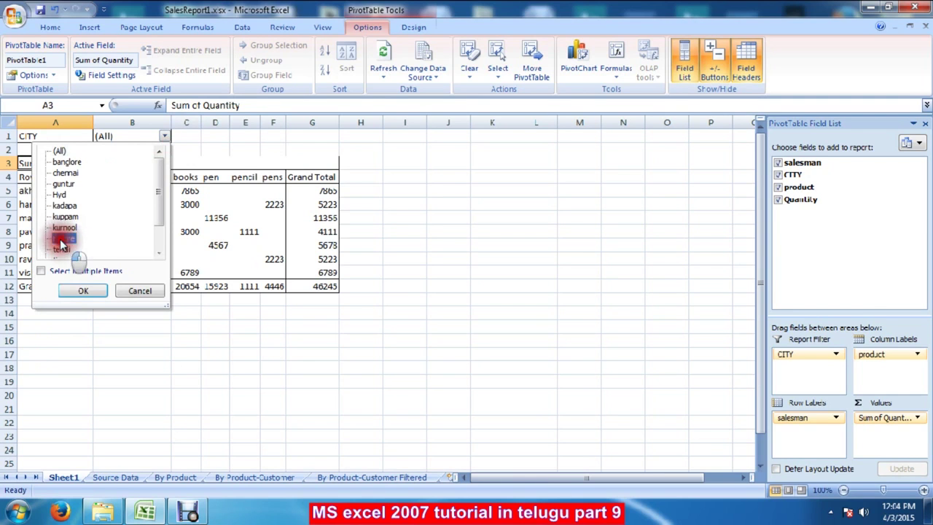
click(83, 291)
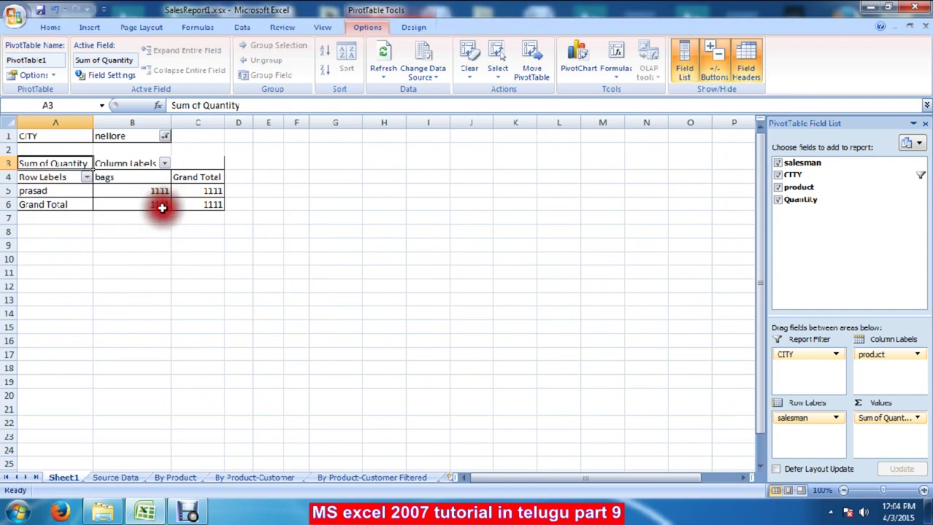
mouse_move(175, 205)
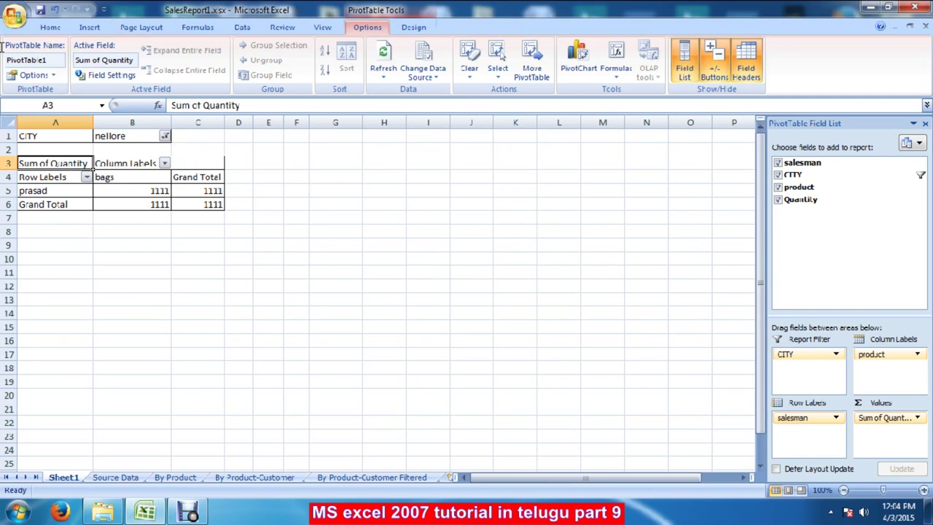
click(164, 137)
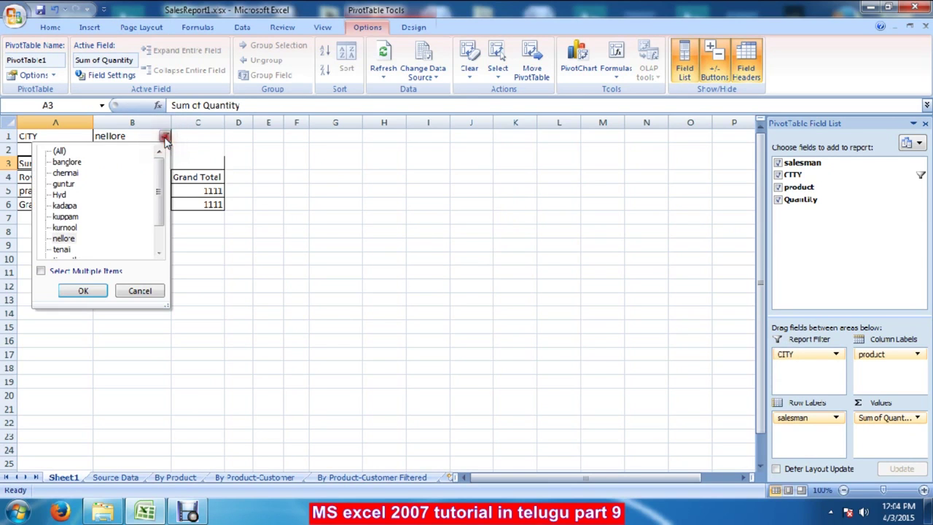
click(40, 271)
click(79, 291)
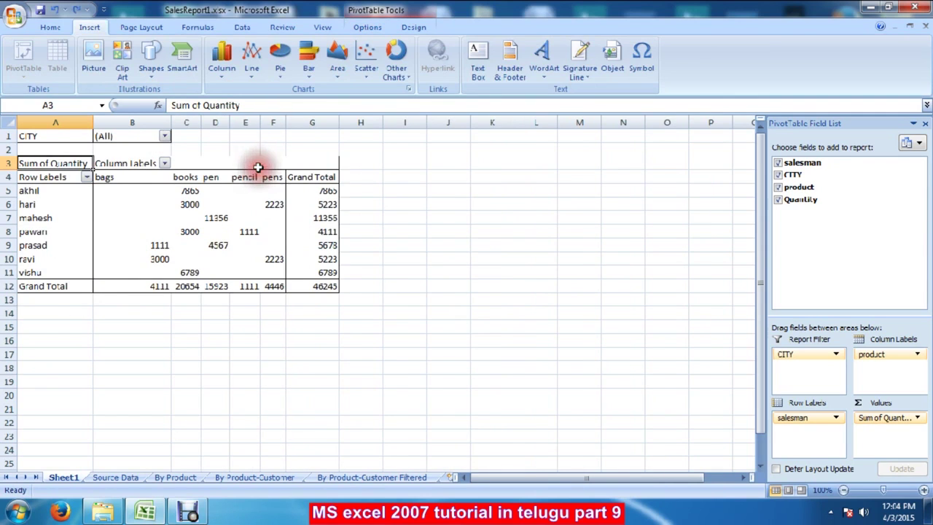
click(165, 137)
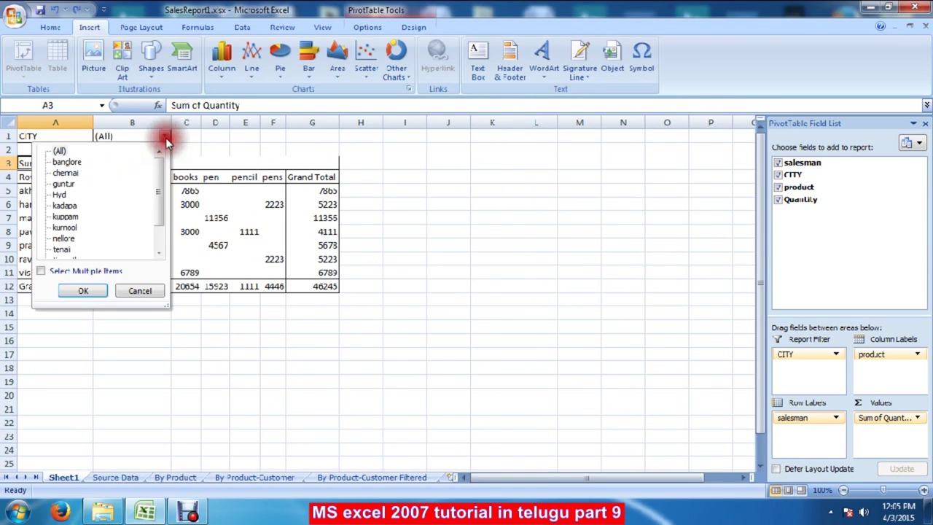
click(136, 289)
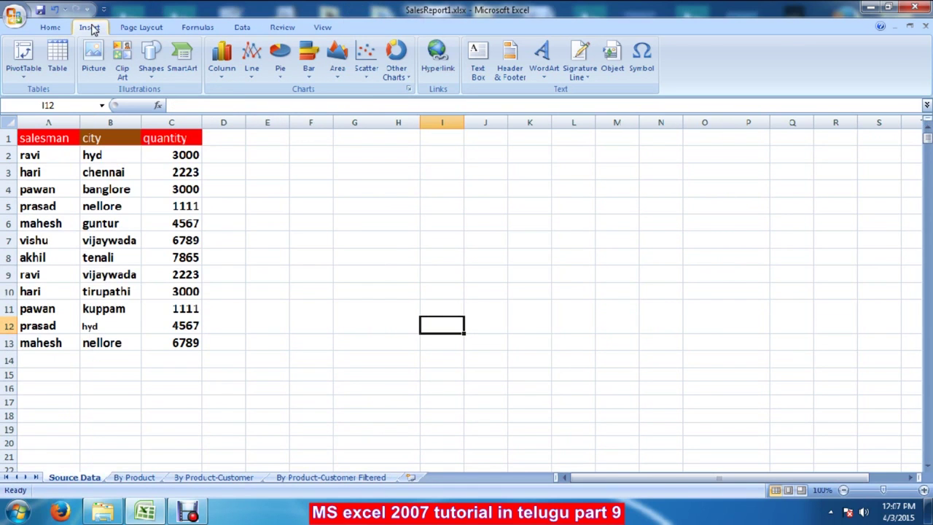
Step: On the Source Data sheet, select the salesman, city and quantity table A1:C13
click(22, 139)
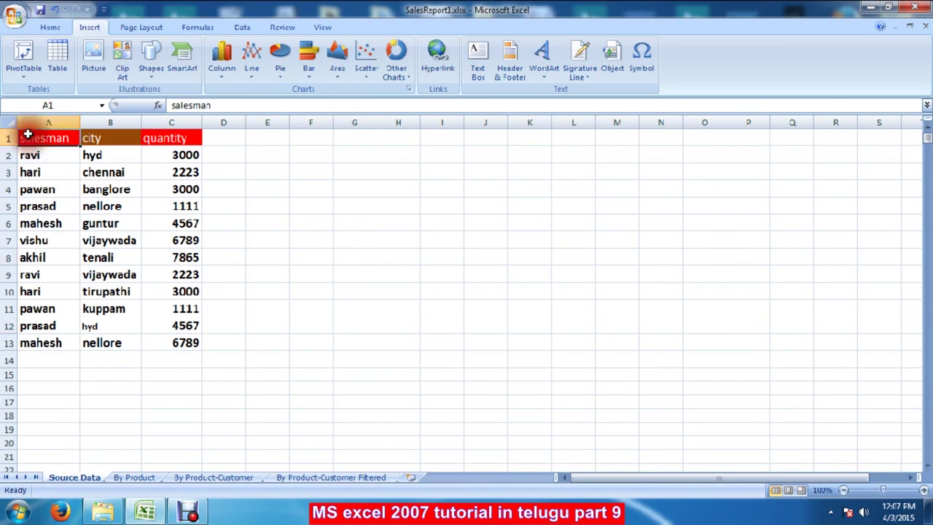
double_click(32, 139)
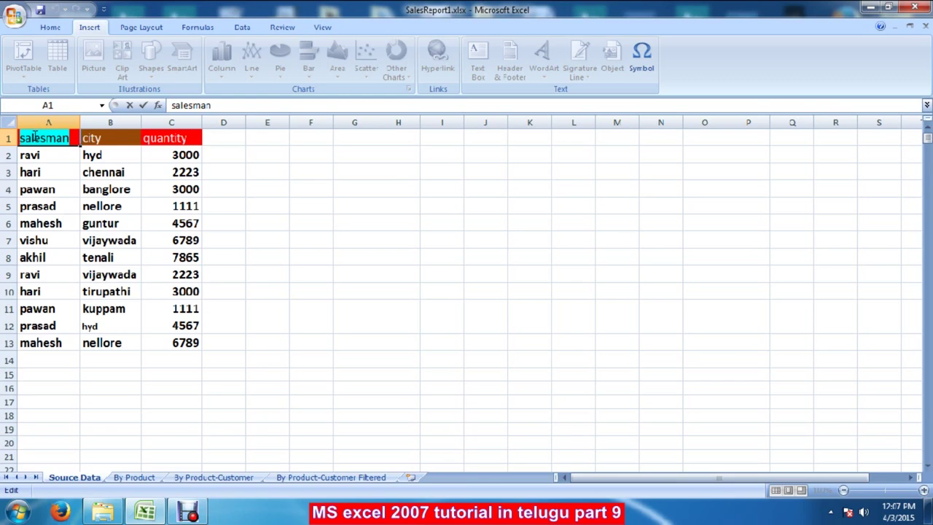
click(621, 243)
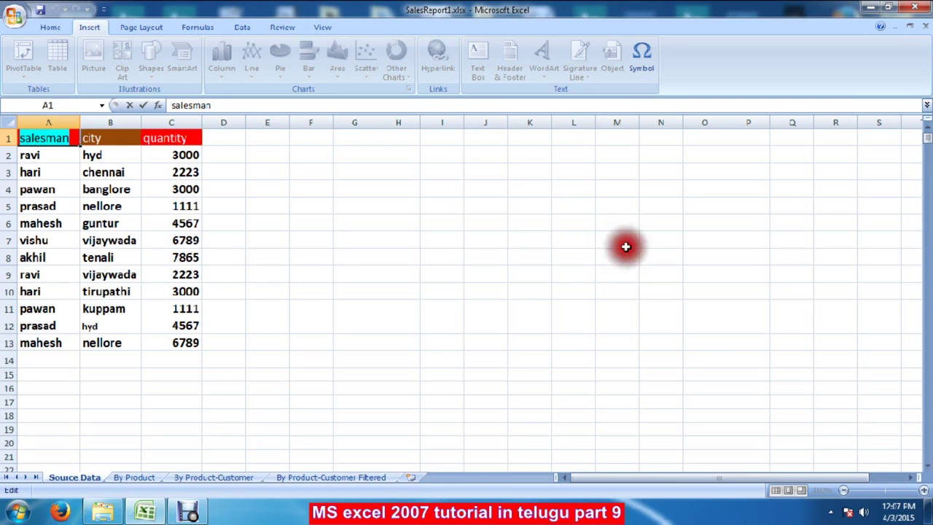
click(22, 122)
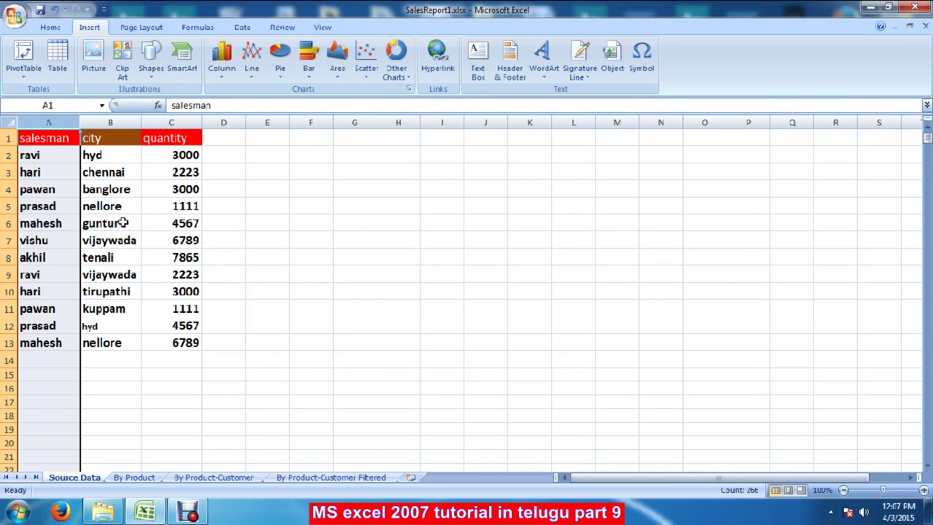
click(350, 387)
click(36, 137)
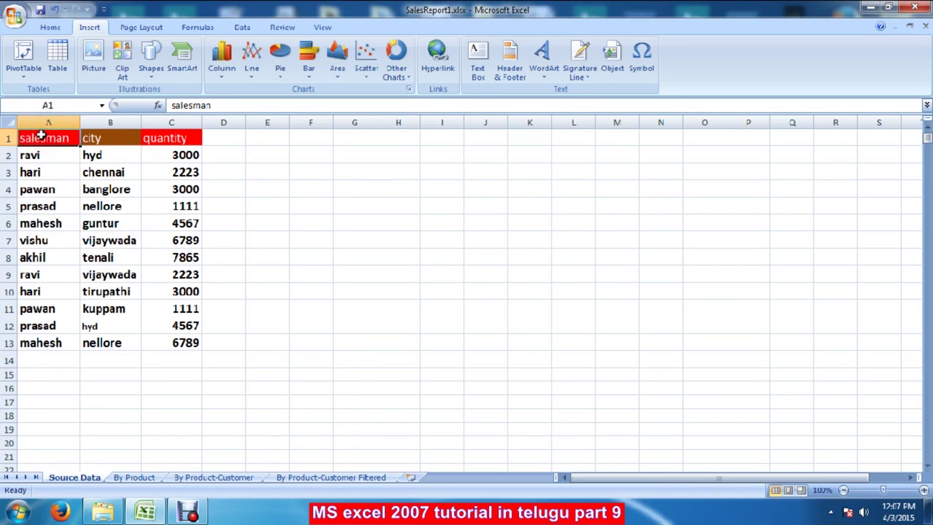
key(shift+Down)
key(shift+Down)
key(shift+Down)
key(shift+Down)
key(shift+Down)
key(shift+Down)
key(shift+Down)
key(shift+Down)
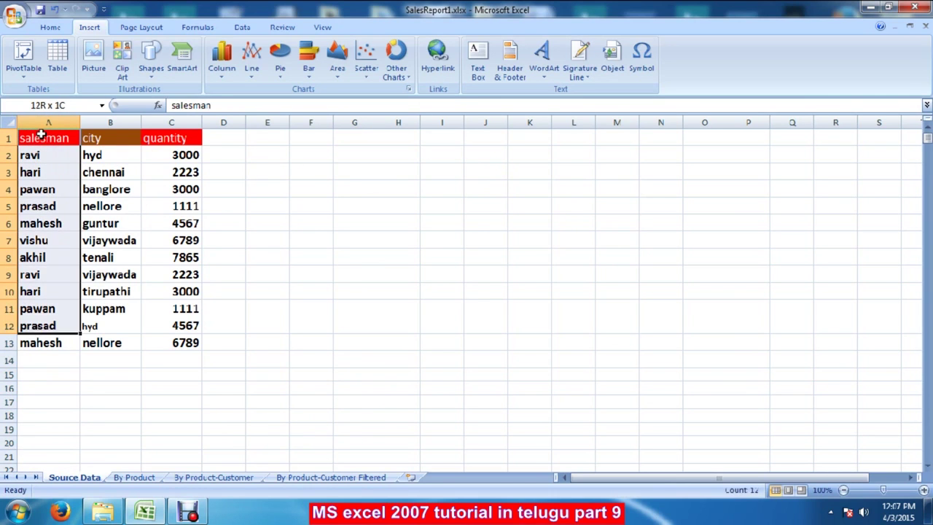
key(shift+Down)
key(shift+Down)
key(shift+Up)
key(shift+Right)
key(shift+Right)
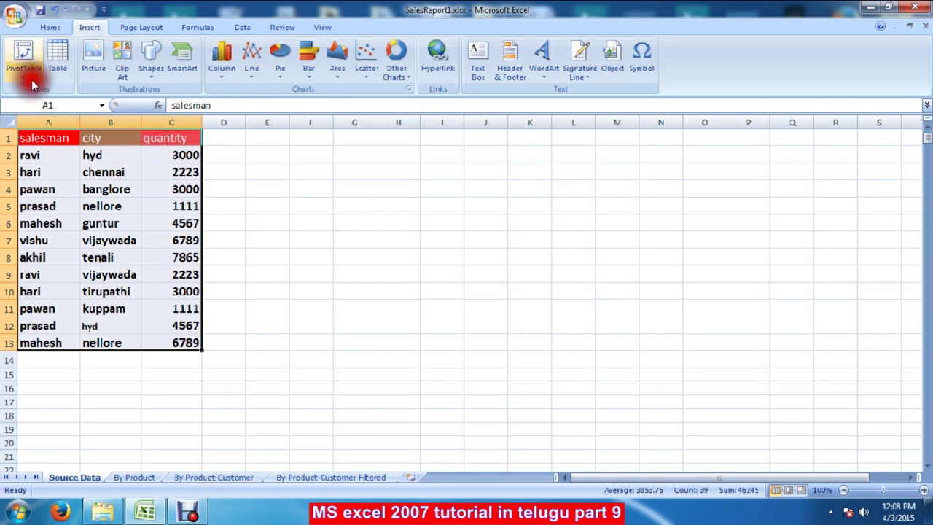
click(89, 26)
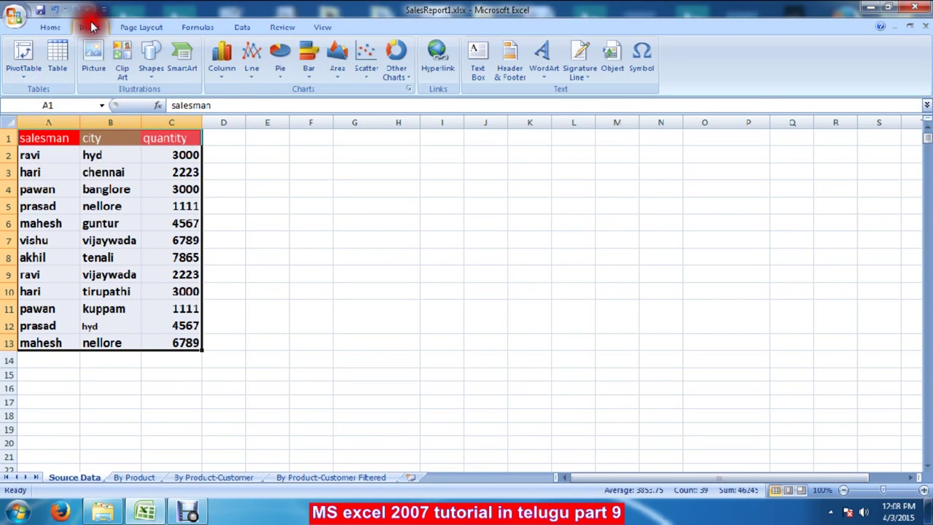
click(23, 71)
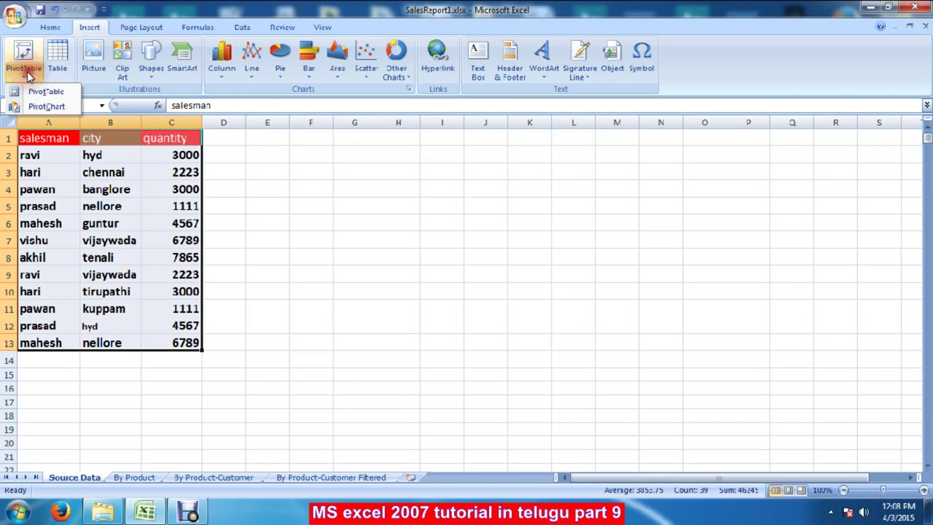
click(48, 106)
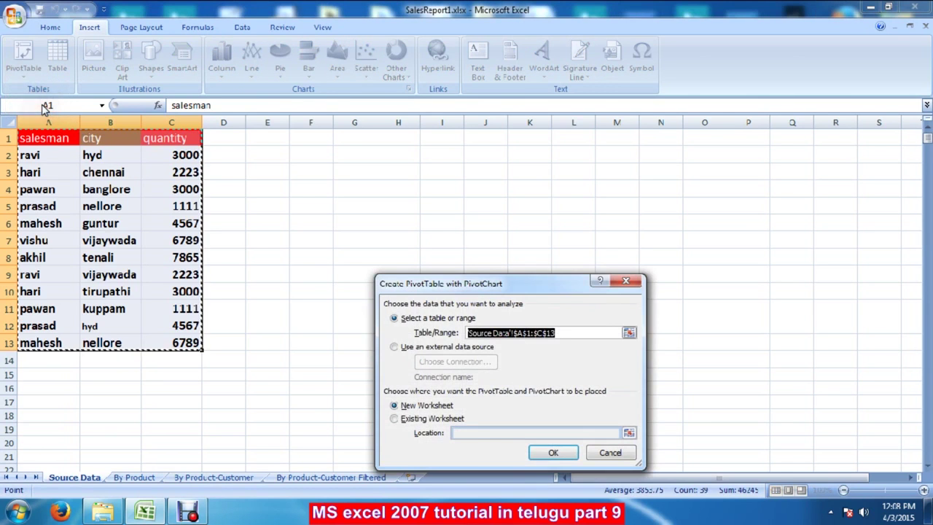
click(625, 280)
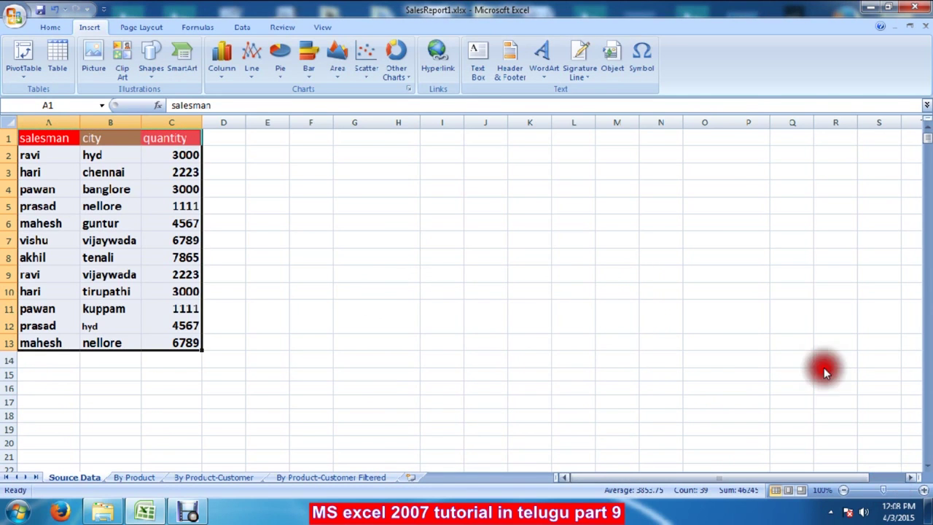
click(318, 31)
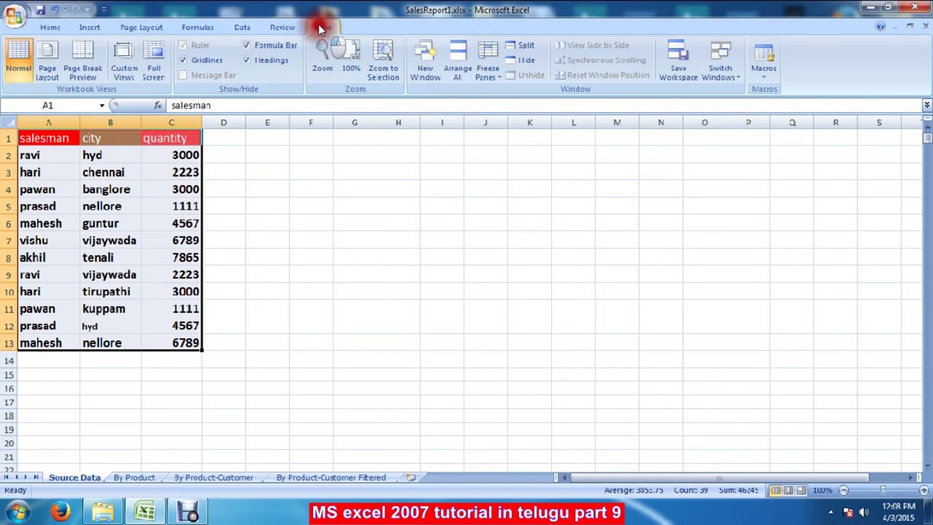
Step: Zoom the Source Data sheet to a custom 125% magnification
click(315, 58)
text(125)
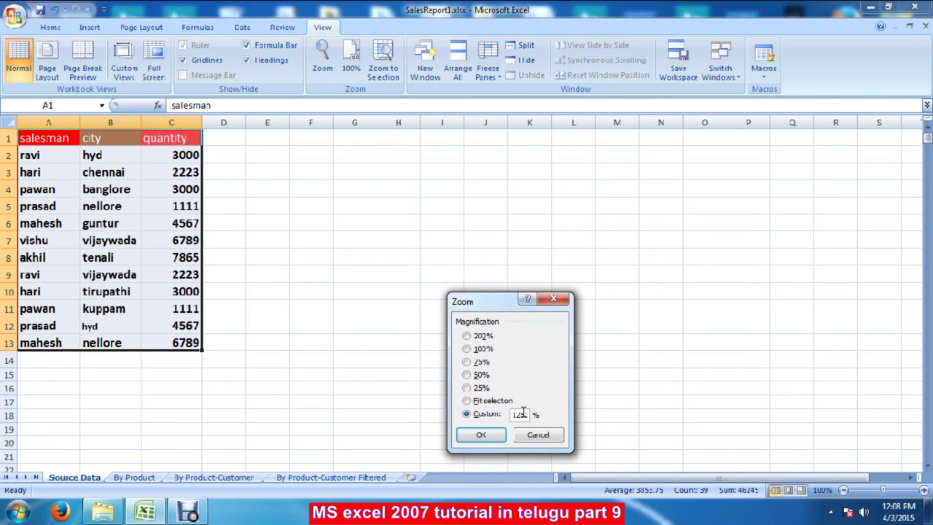
click(481, 434)
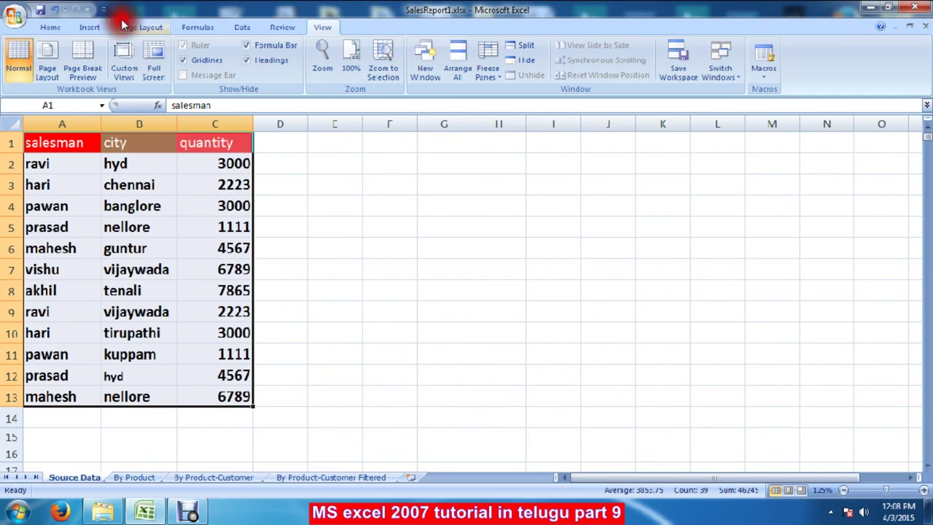
click(53, 29)
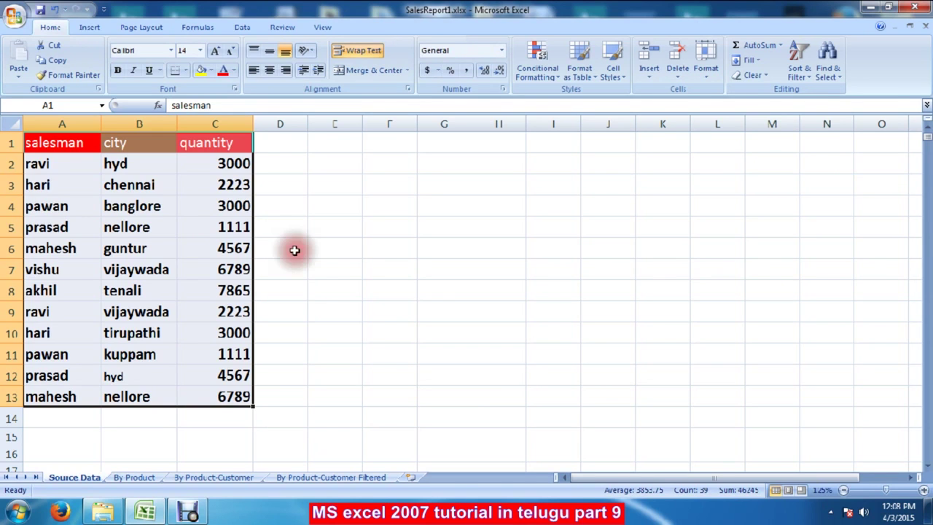
click(92, 29)
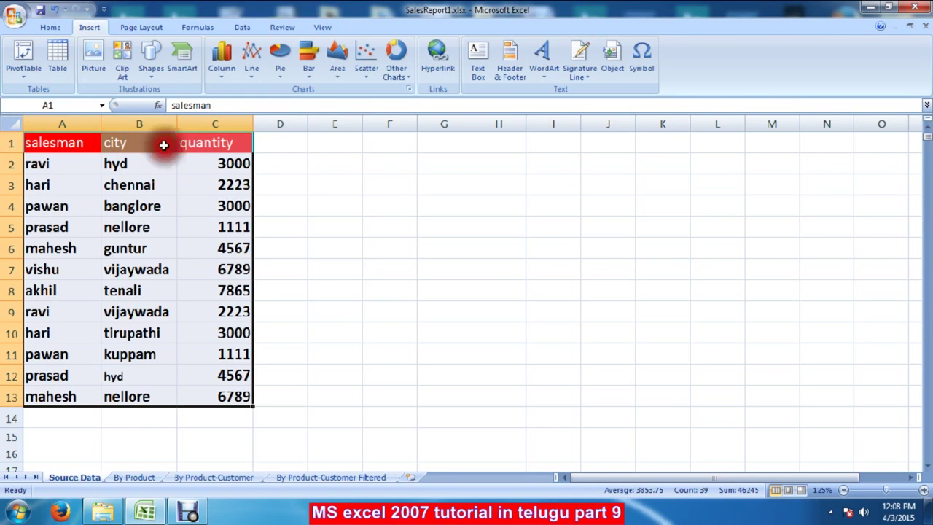
Step: Insert a PivotTable with a linked PivotChart from the data range on a new worksheet
click(23, 73)
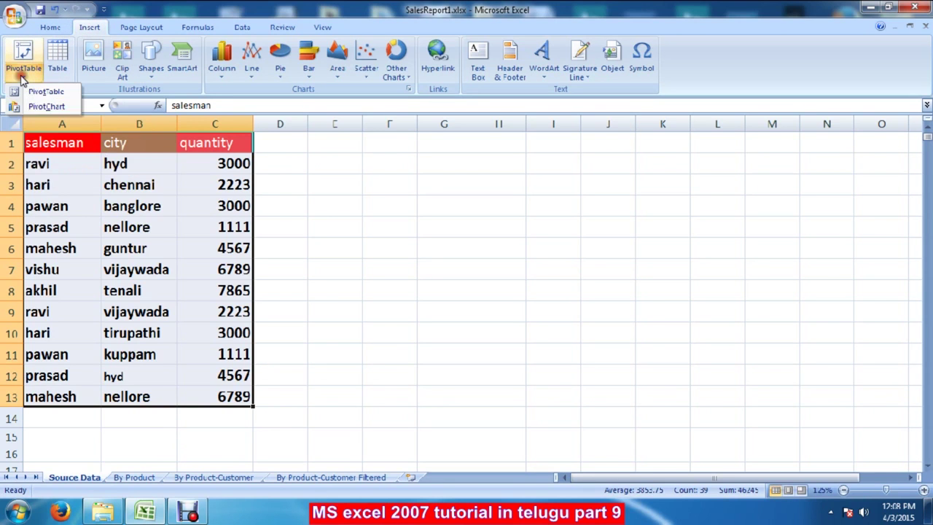
click(36, 106)
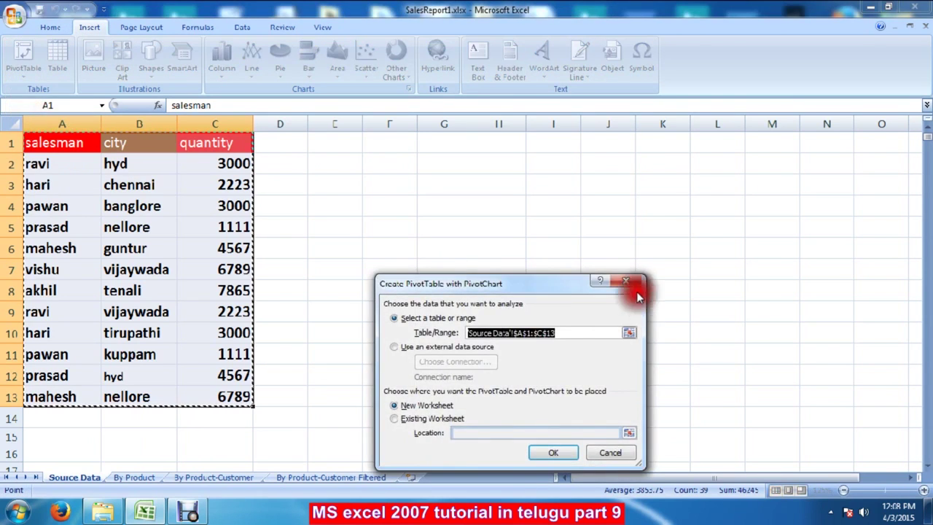
click(561, 450)
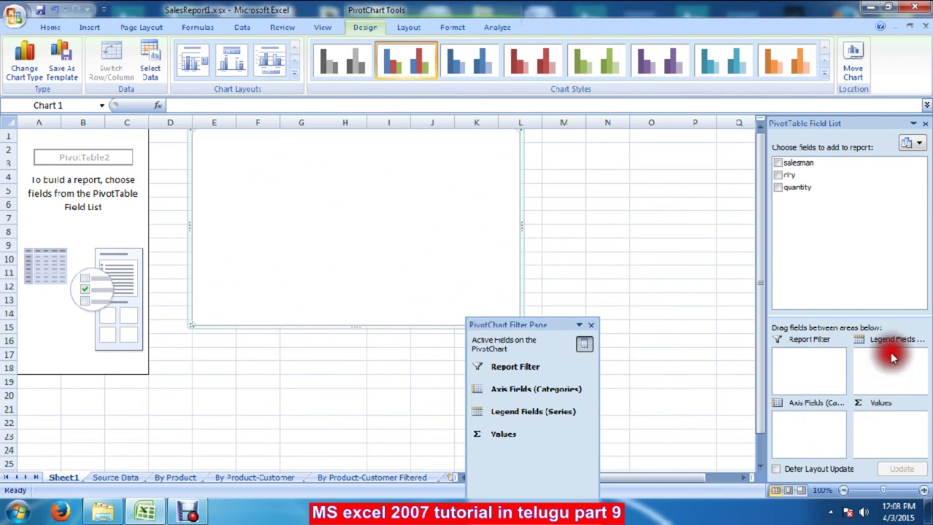
Step: Add salesman as categories and Sum of quantity as values, charting 45245 in total
click(799, 163)
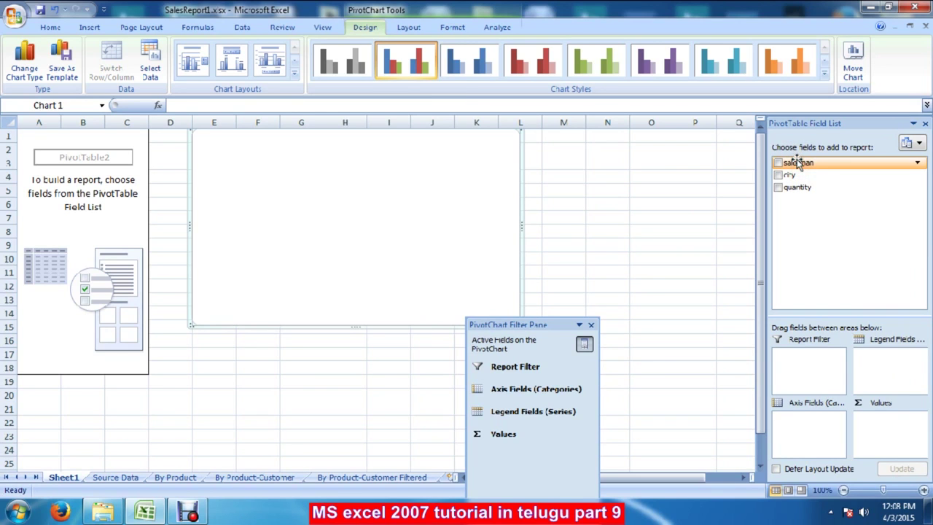
drag(799, 161, 805, 430)
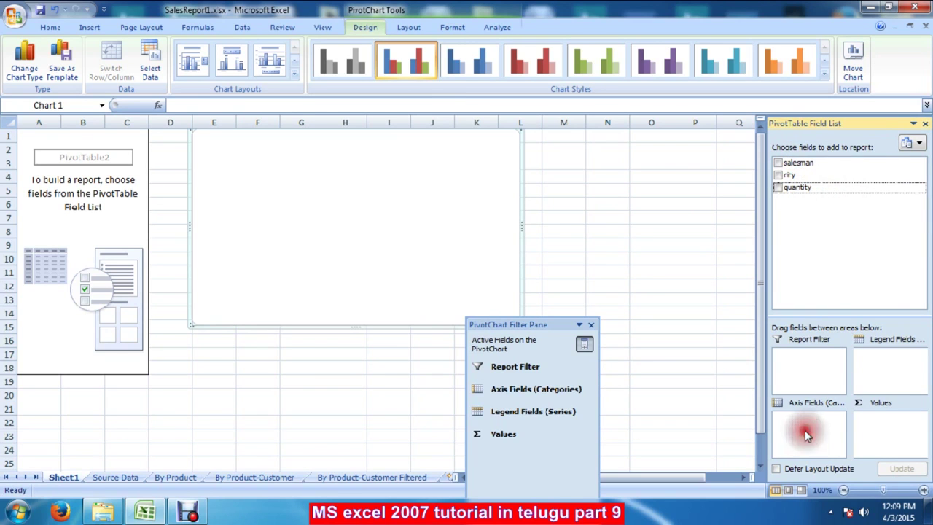
drag(804, 430, 778, 164)
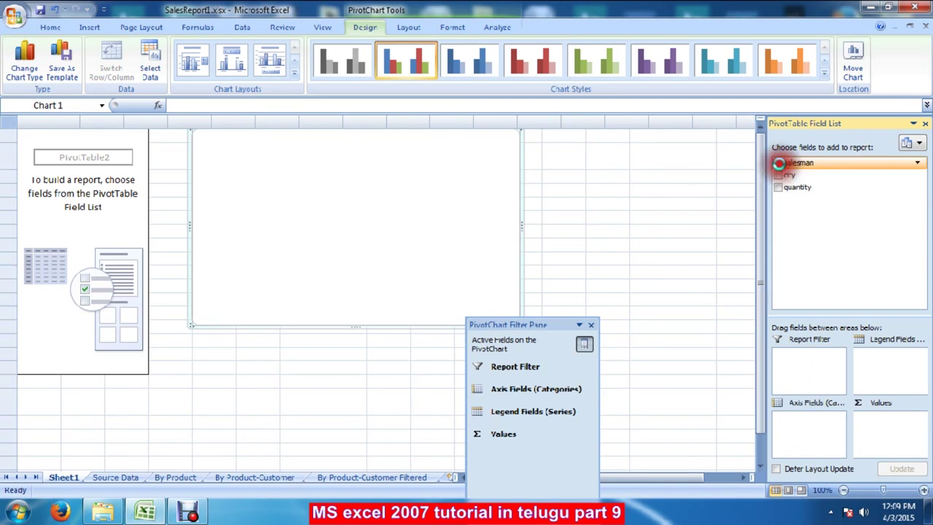
click(778, 163)
click(911, 467)
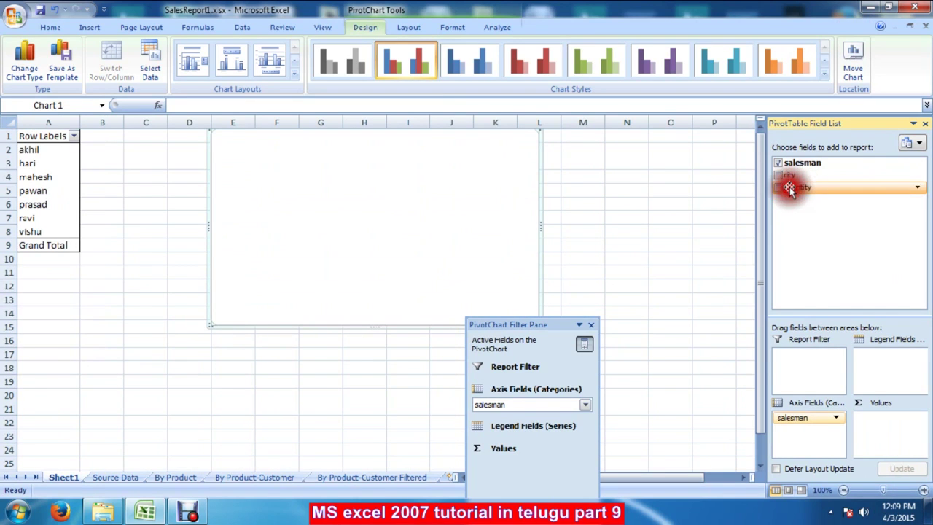
drag(787, 188, 886, 416)
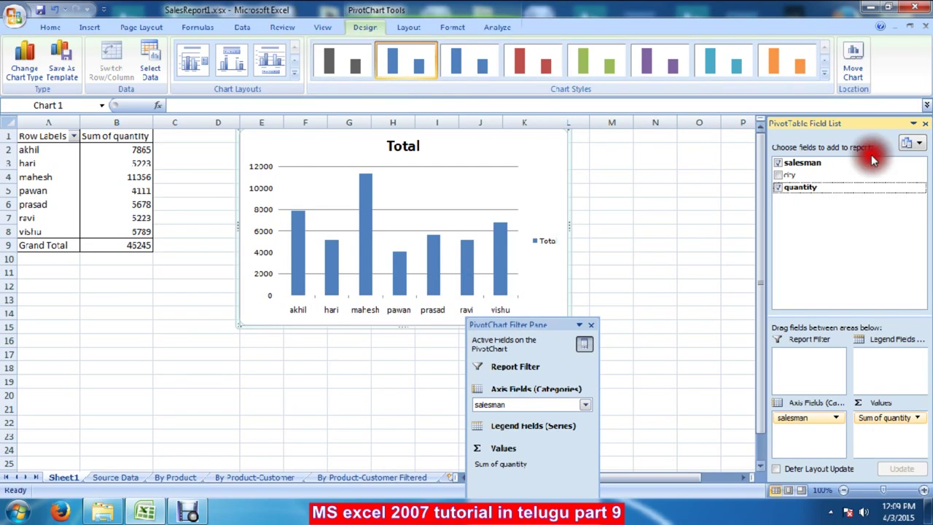
click(798, 177)
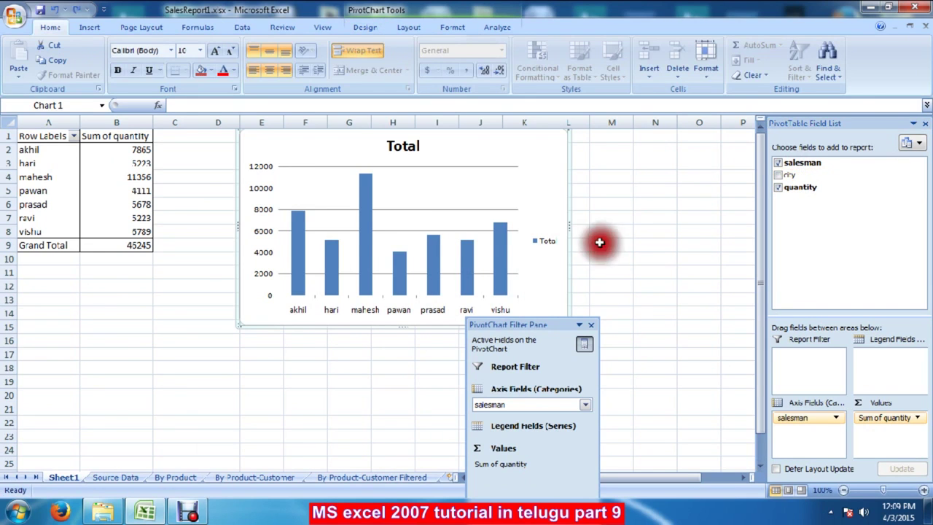